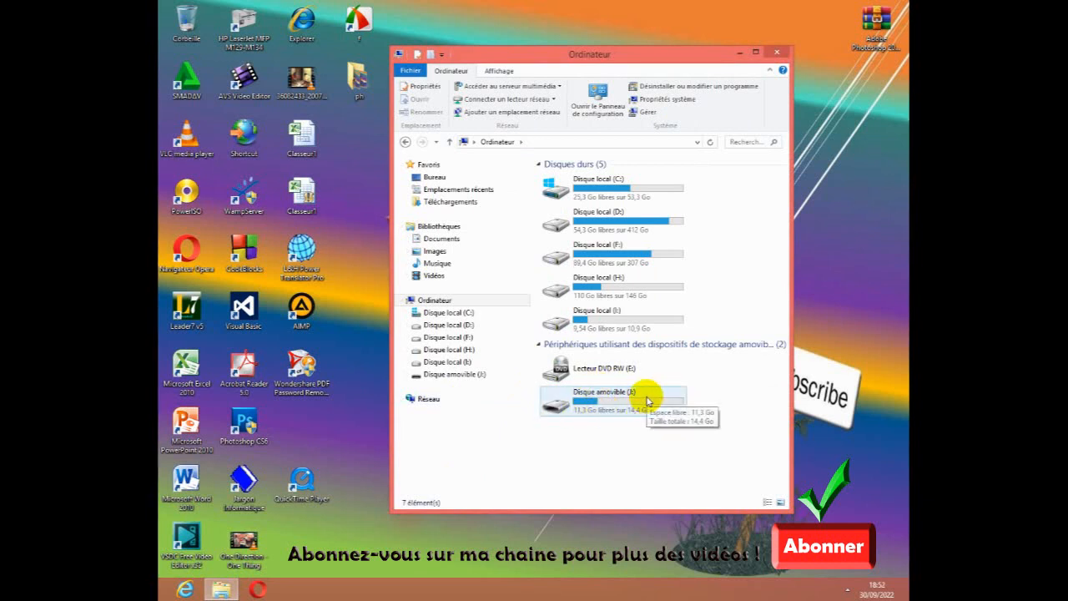
- Close the Ordinateur window and launch PowerISO as administrator, moving its window clear of the desktop icons
click(777, 54)
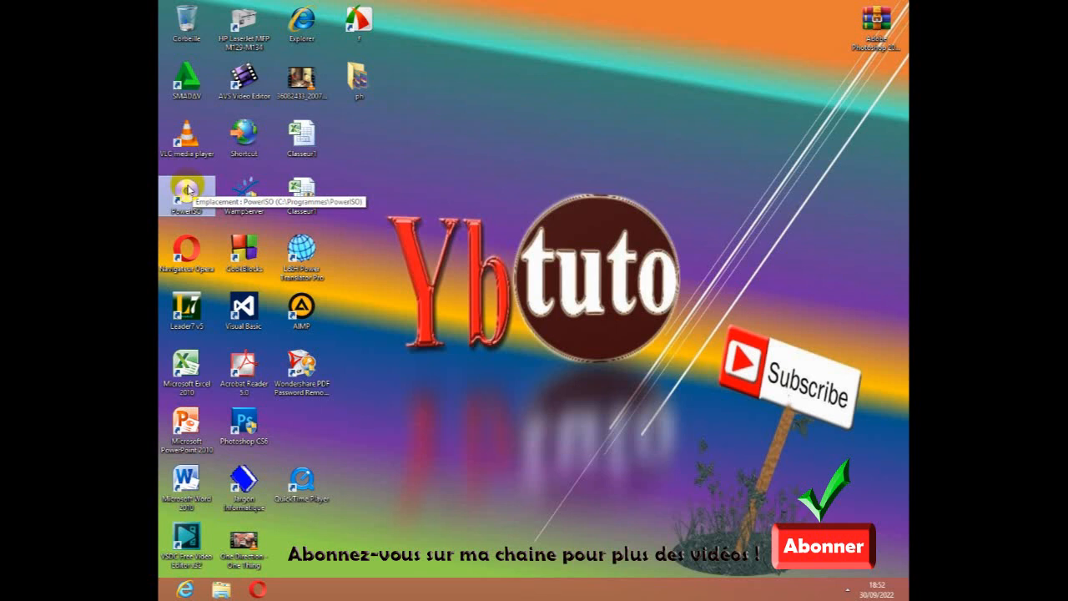
right_click(189, 189)
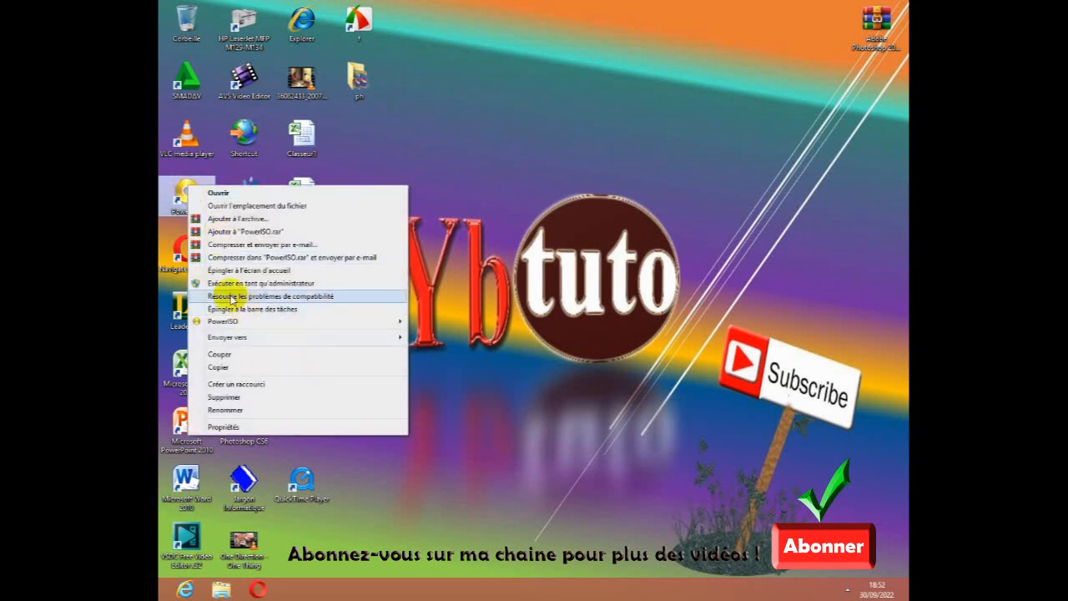
click(278, 284)
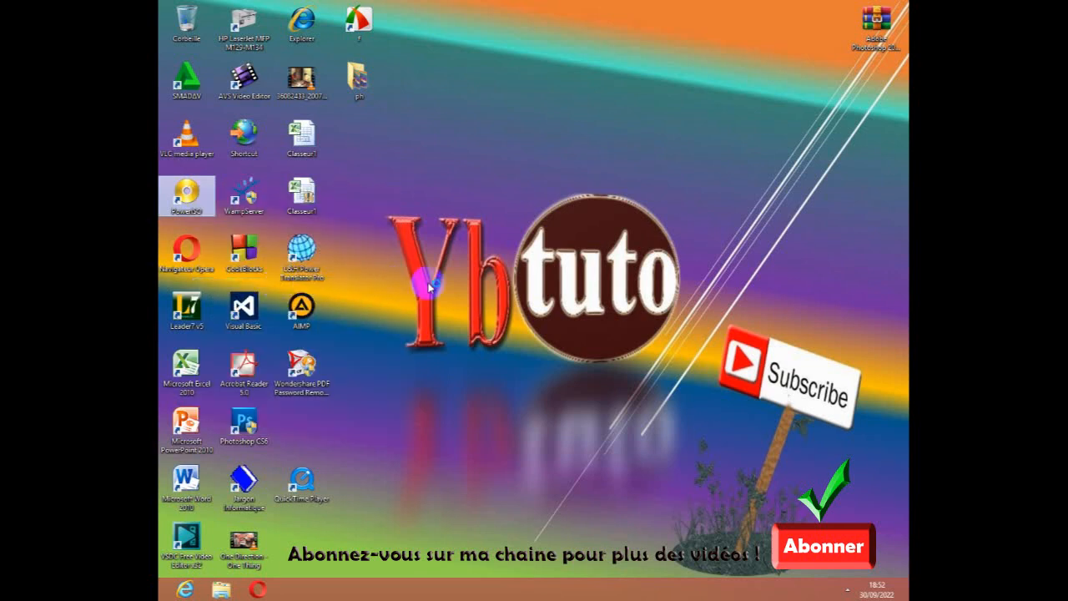
click(576, 322)
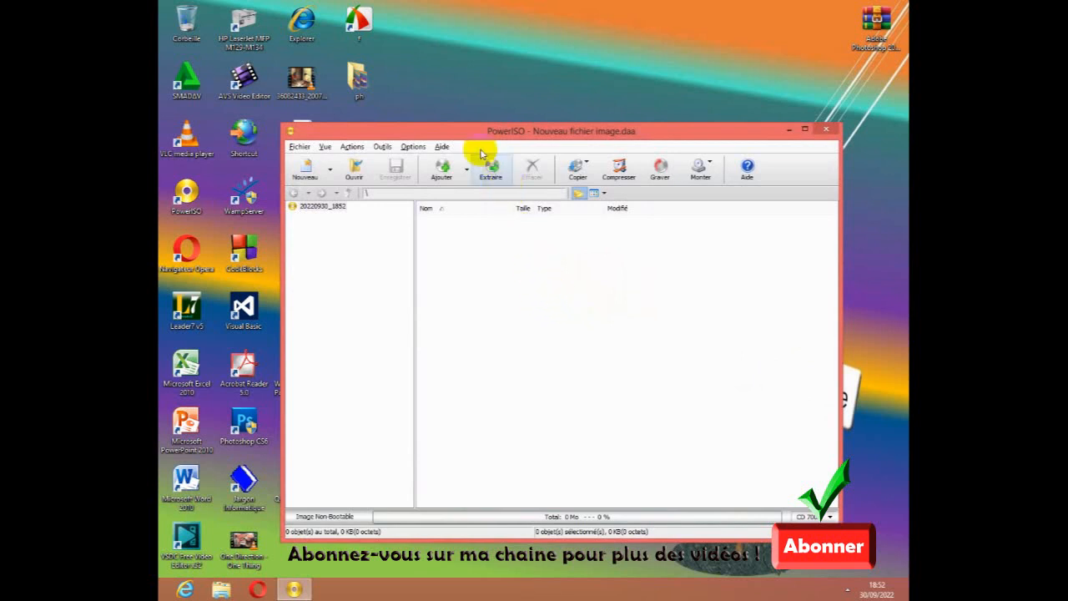
drag(473, 132, 576, 88)
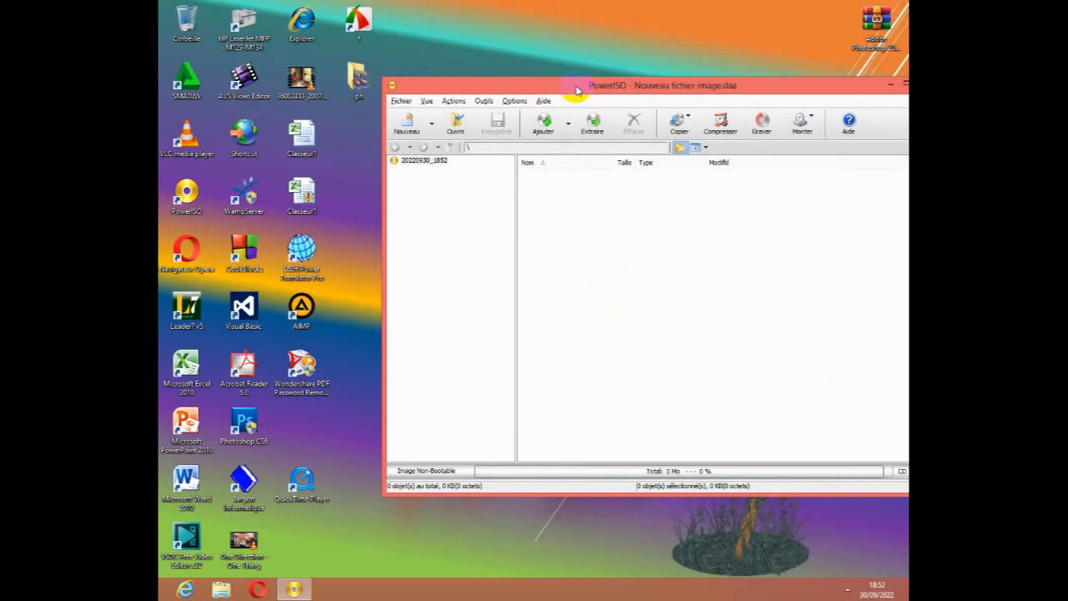
drag(563, 87, 548, 102)
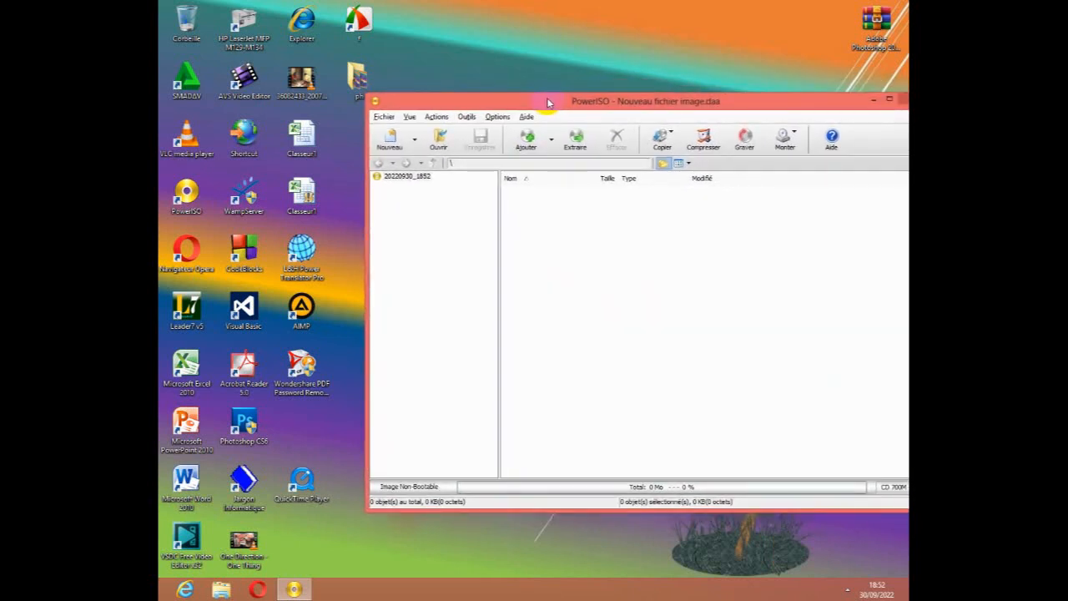
- In File Explorer, locate the image Windows_7_Professional_X64_With_SP1_English in the Systeme folder of drive H:, and close the window again
click(222, 591)
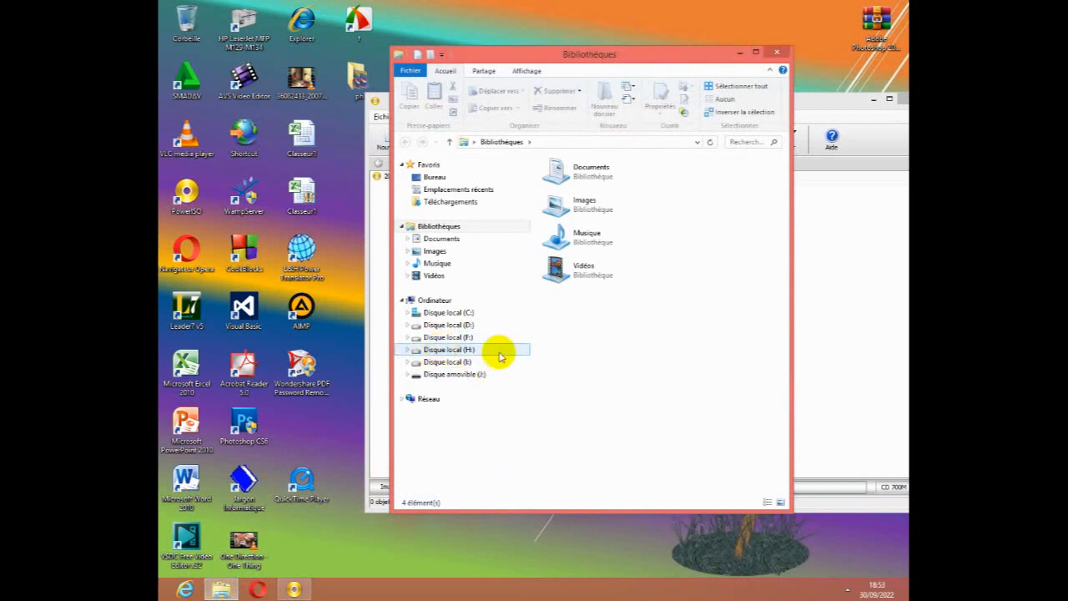
click(449, 351)
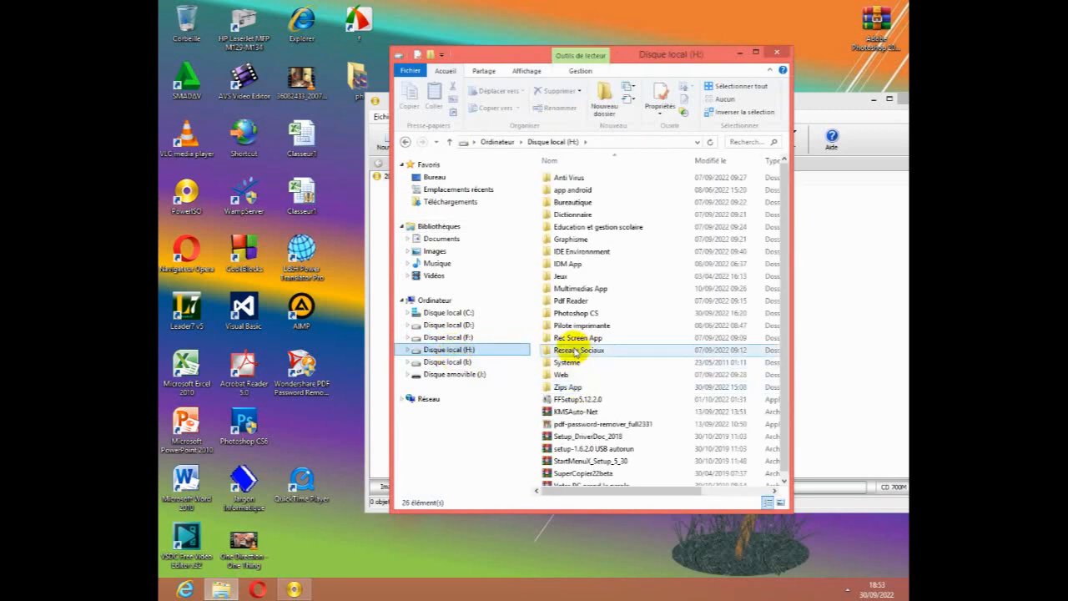
click(577, 365)
double_click(577, 366)
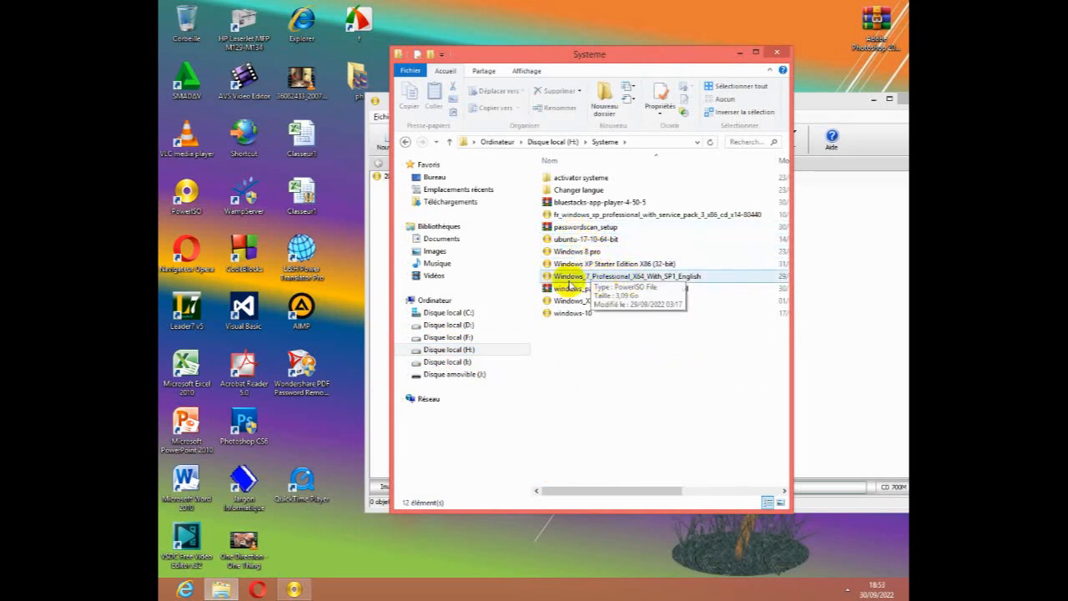
click(603, 277)
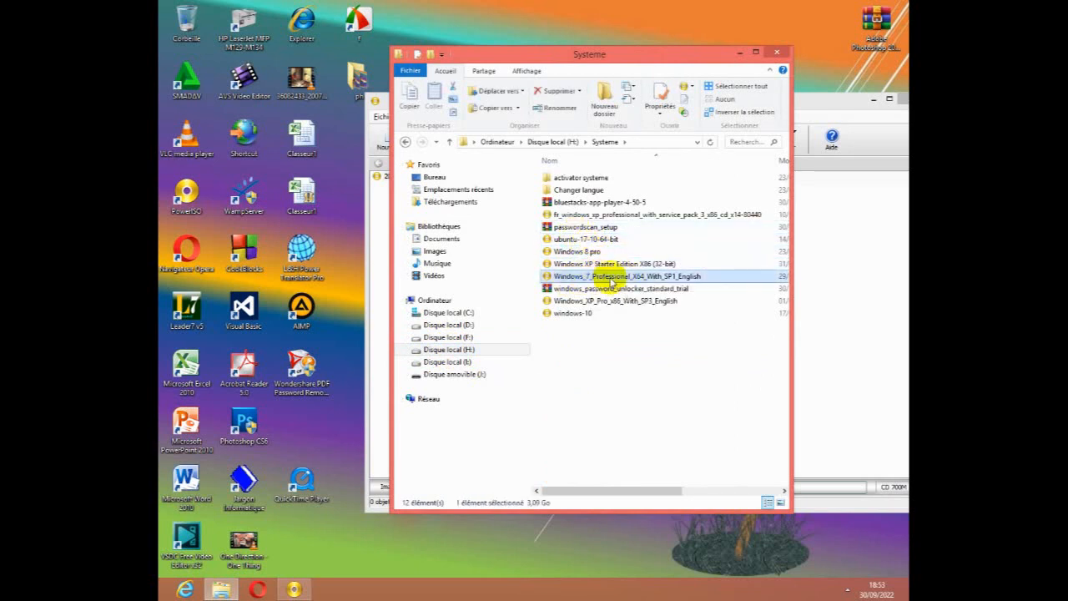
click(775, 51)
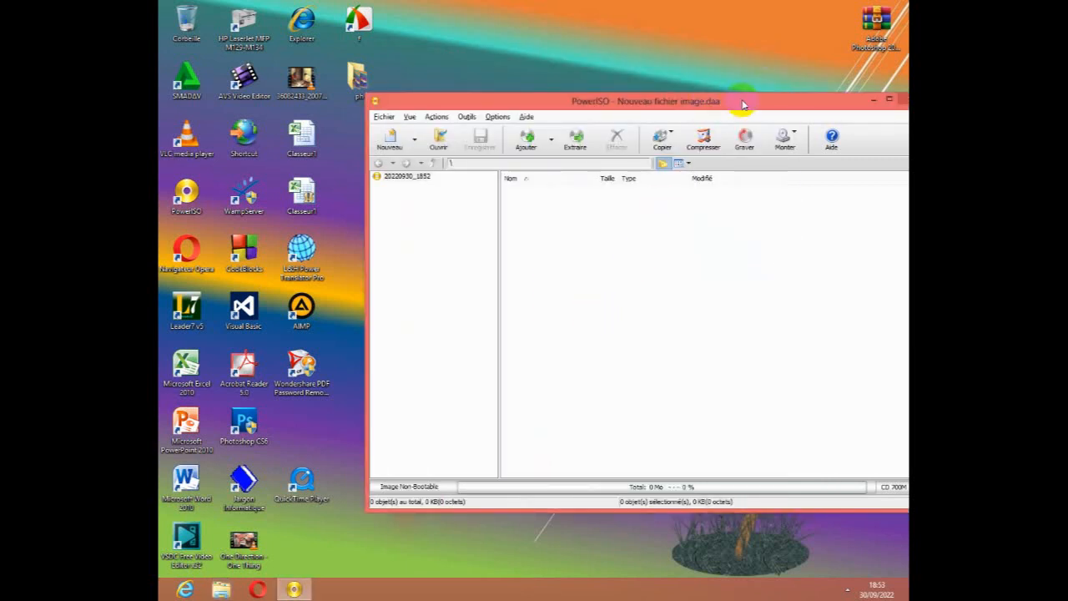
- In PowerISO, open the tool for creating a bootable USB drive (Créer un lecteur USB Bootable)
drag(740, 100, 737, 89)
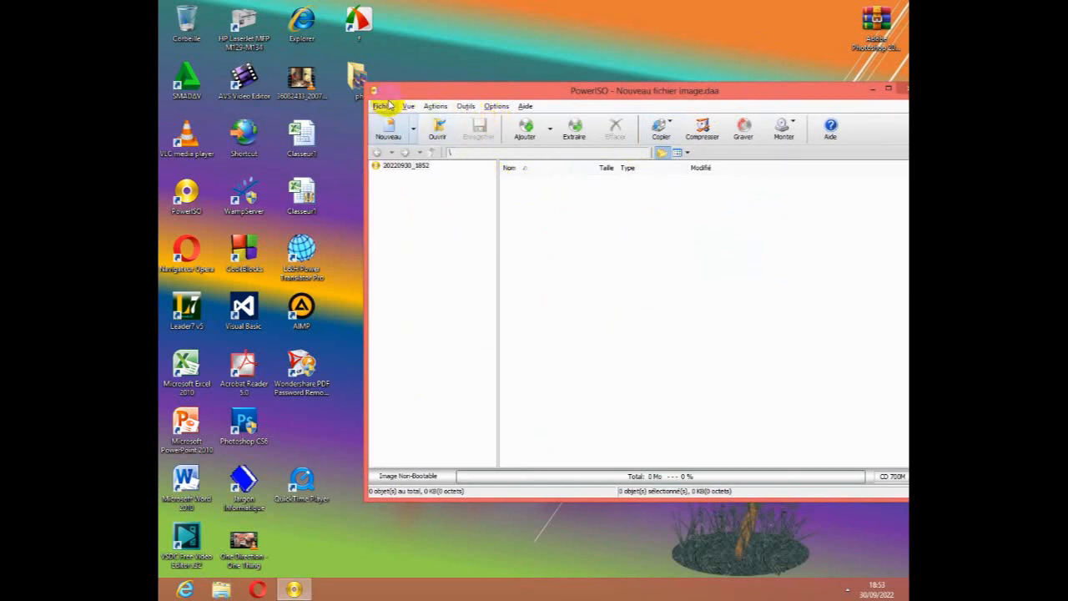
click(498, 109)
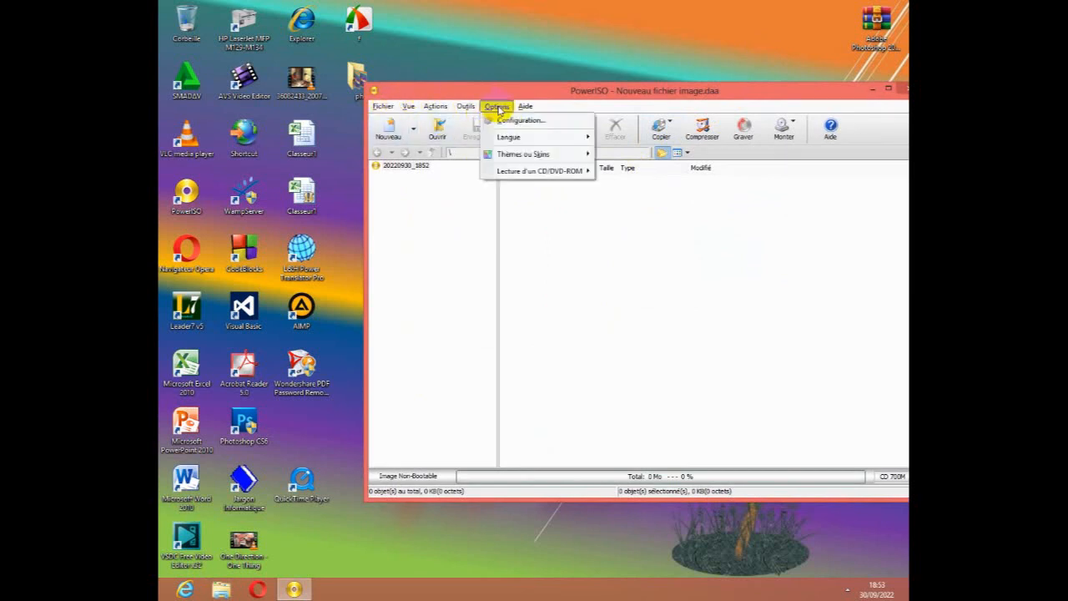
mouse_move(472, 107)
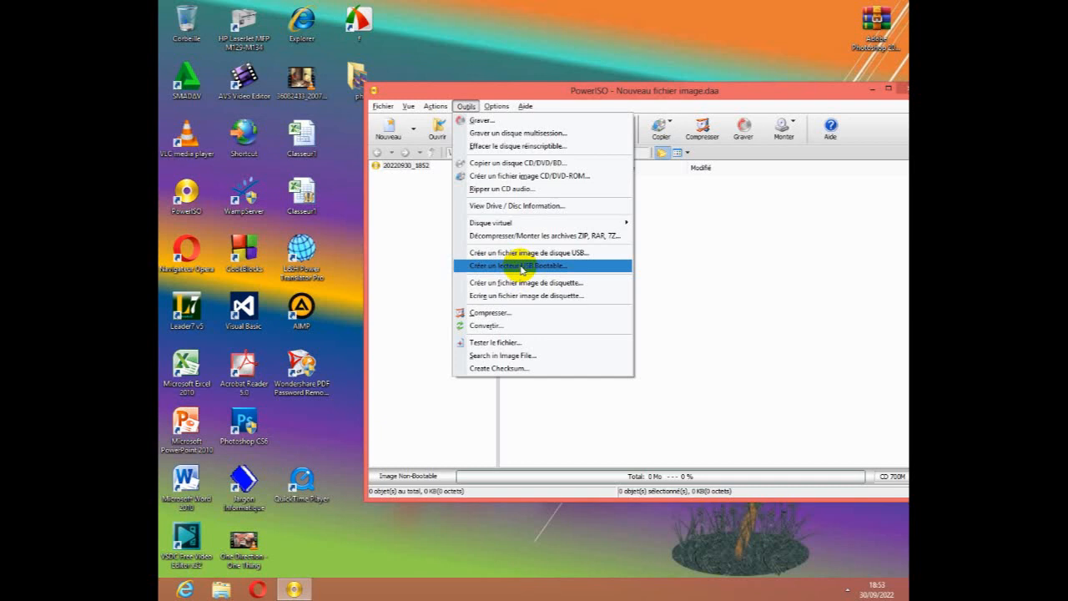
click(521, 267)
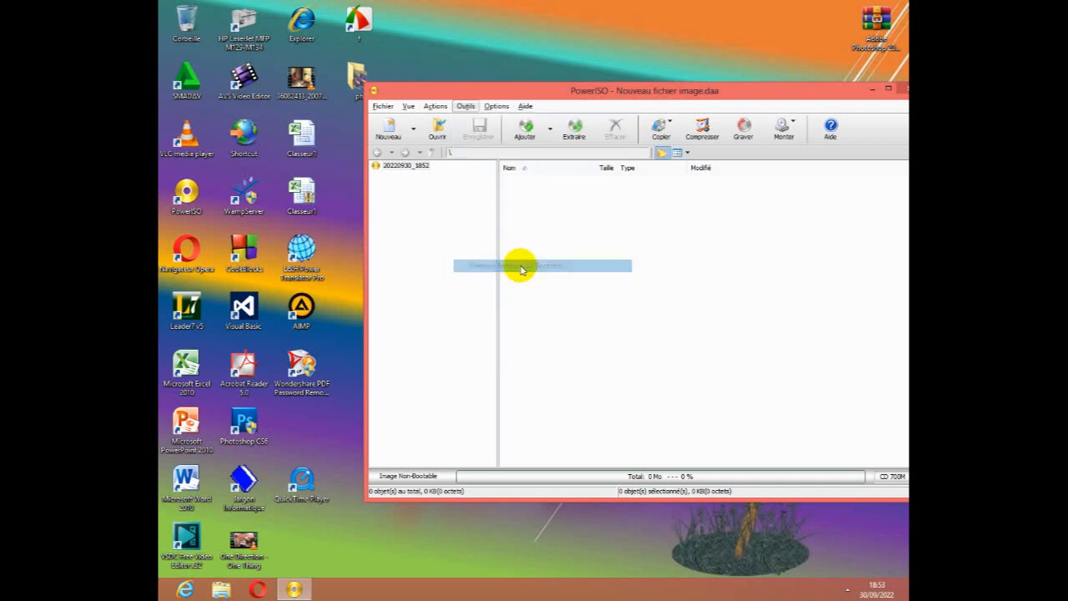
drag(638, 145, 500, 135)
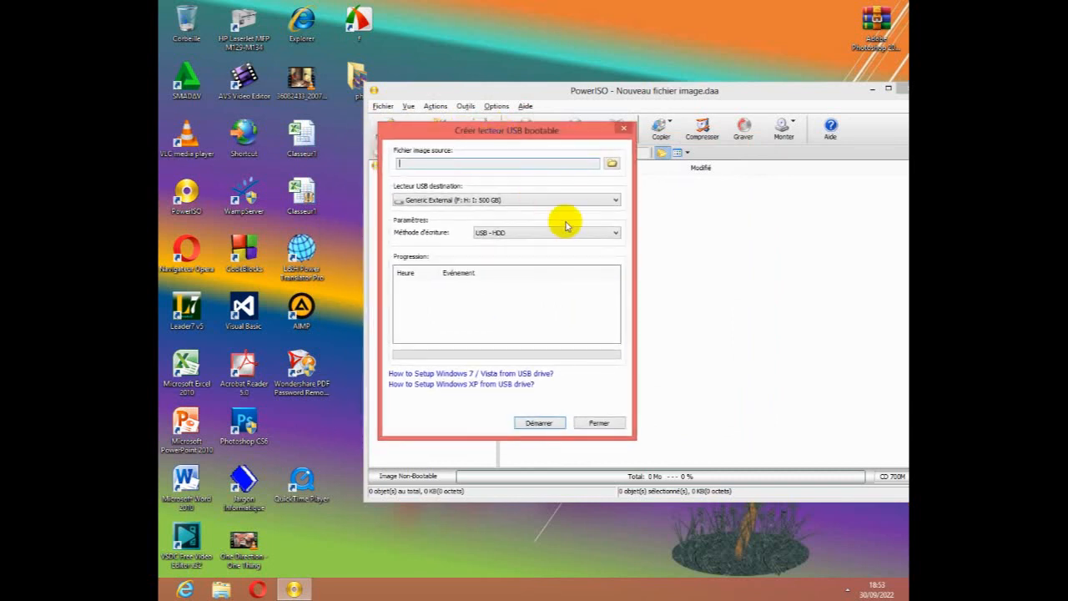
- Set the destination USB drive to TOSHIBA TransMemory (J: 15 GB)
click(579, 198)
click(583, 204)
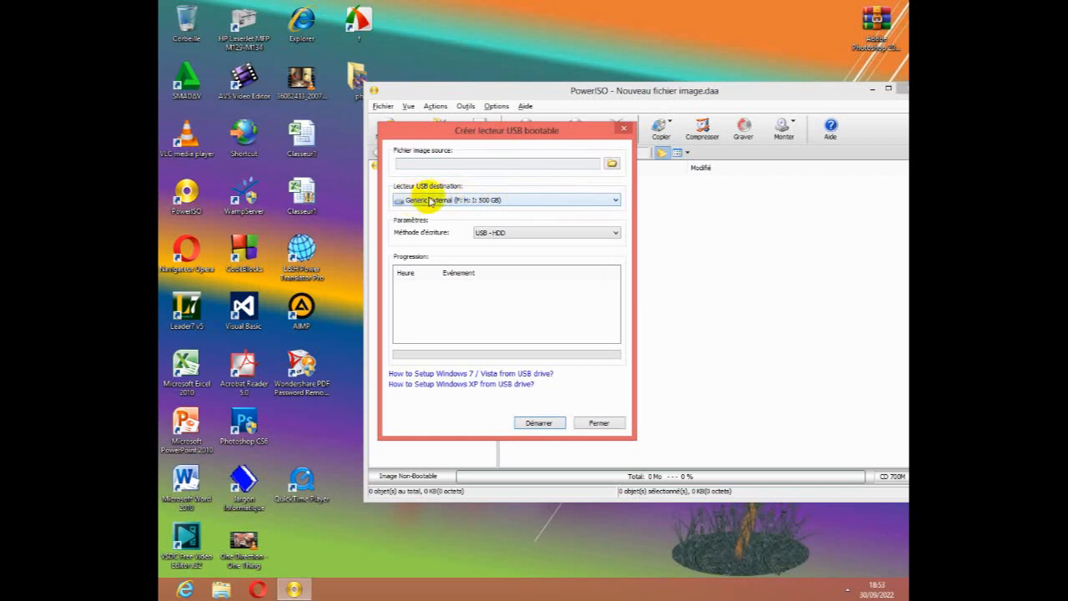
click(543, 199)
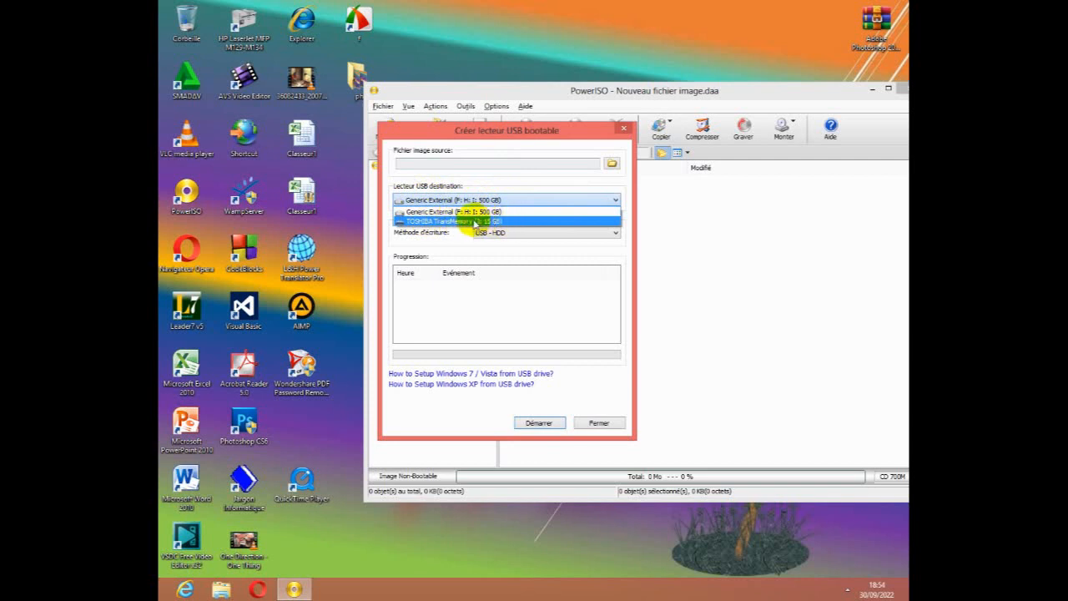
click(473, 221)
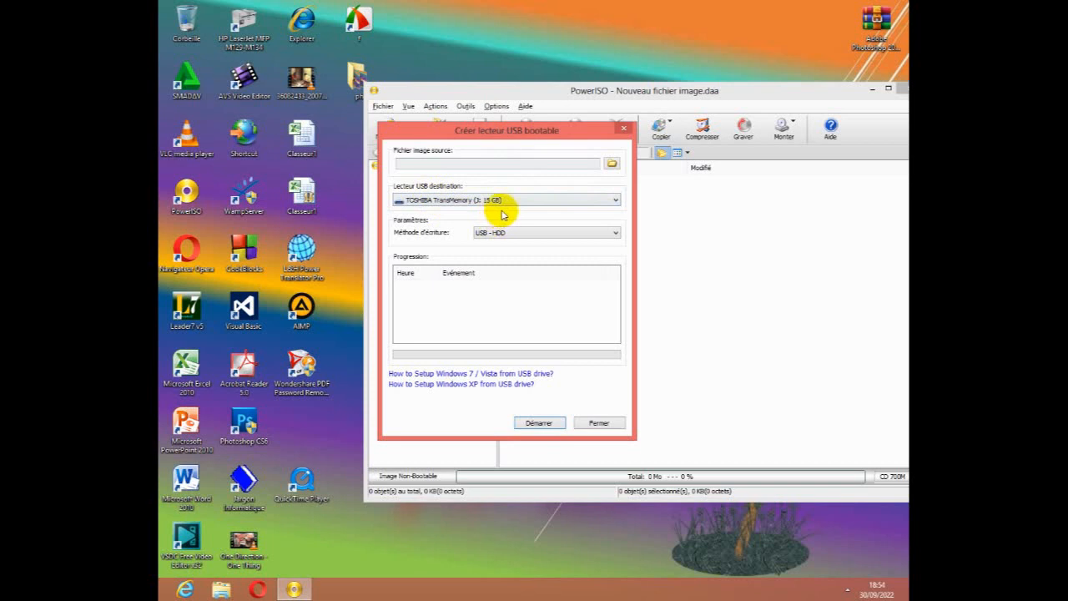
drag(544, 134, 584, 173)
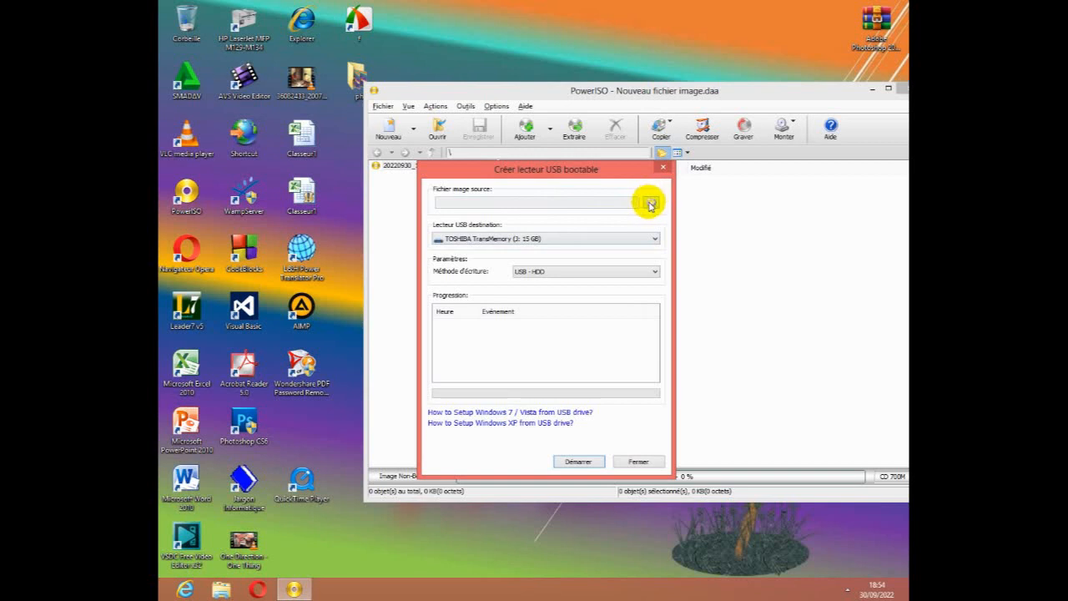
- Choose Windows_7_Professional_X64_With_SP1_English.iso from H:\Systeme as the source image file
click(650, 202)
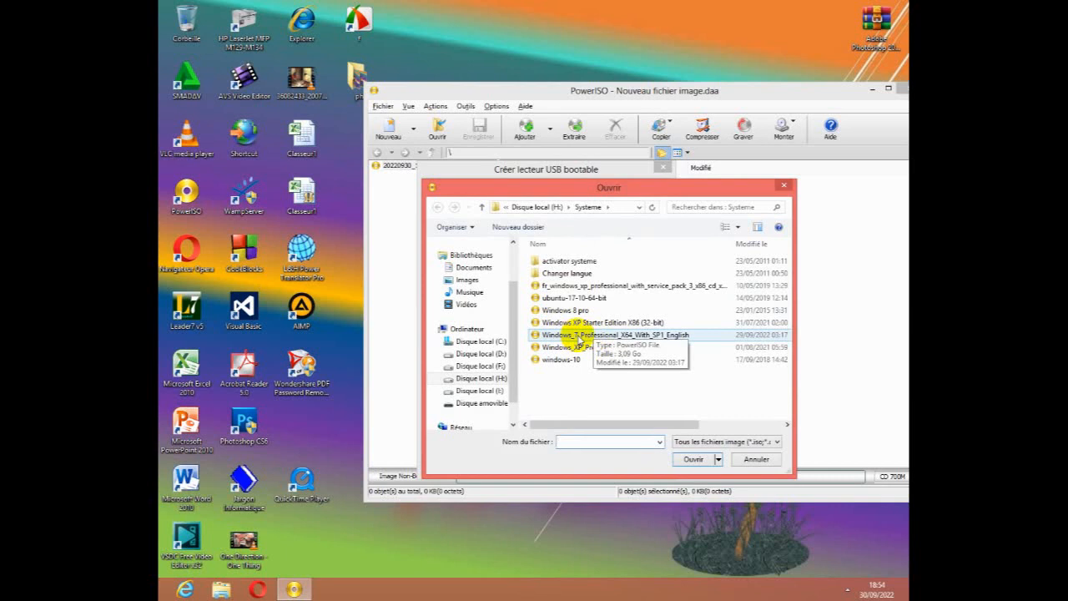
double_click(579, 338)
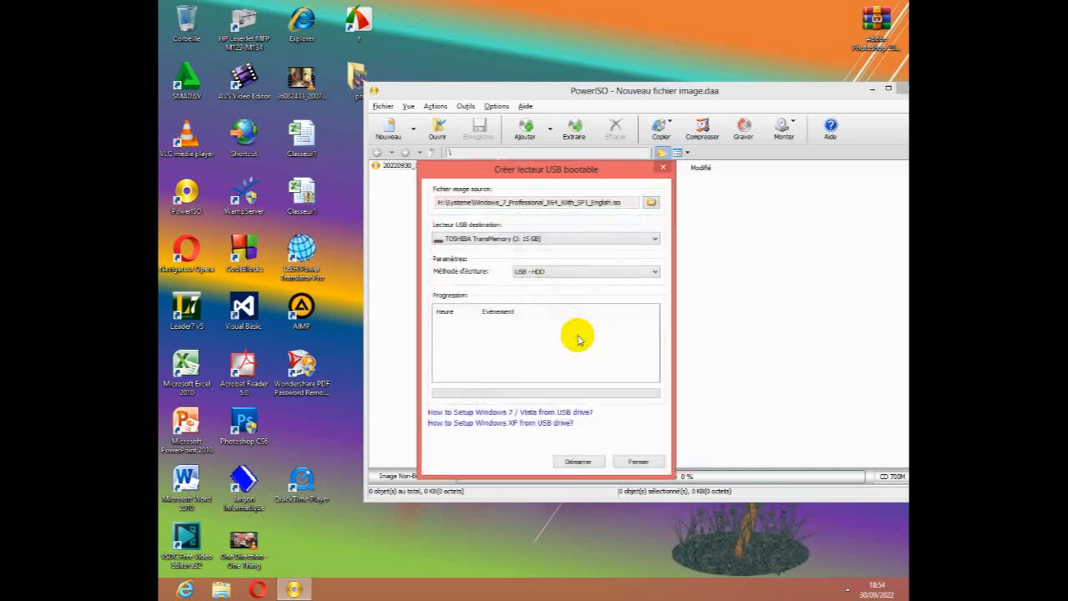
drag(569, 171, 557, 103)
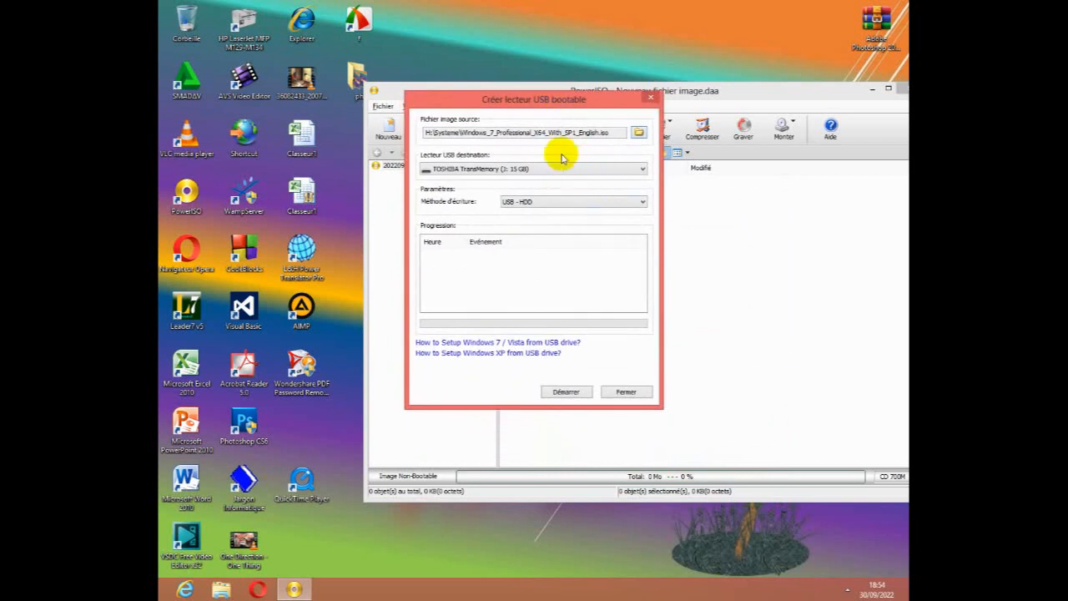
- Start writing the image to the USB drive and agree to overwrite all data on it
click(557, 392)
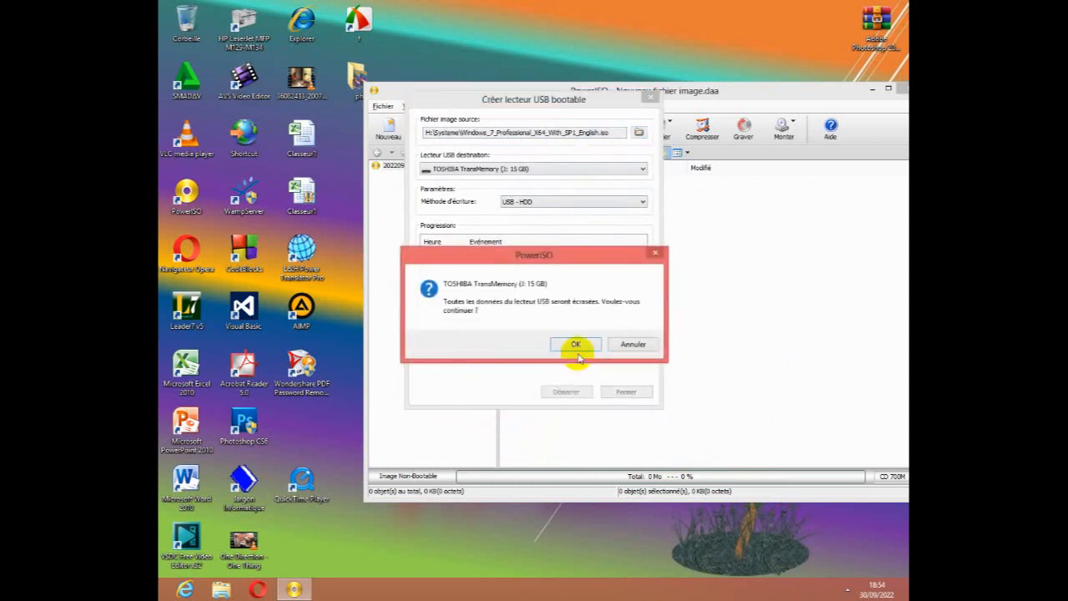
drag(551, 265, 591, 215)
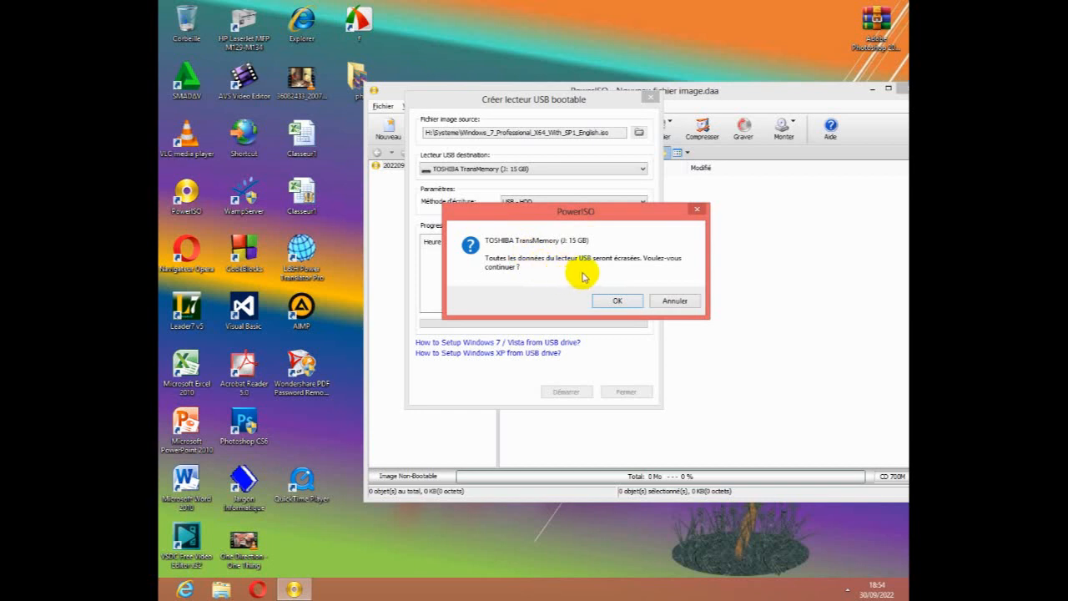
drag(584, 209, 560, 217)
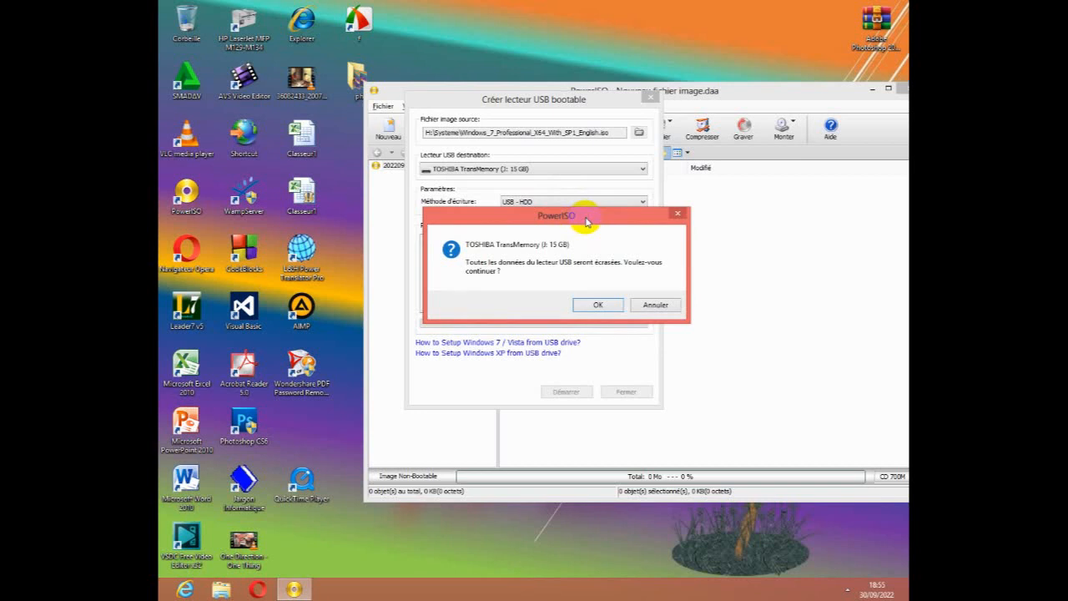
click(586, 305)
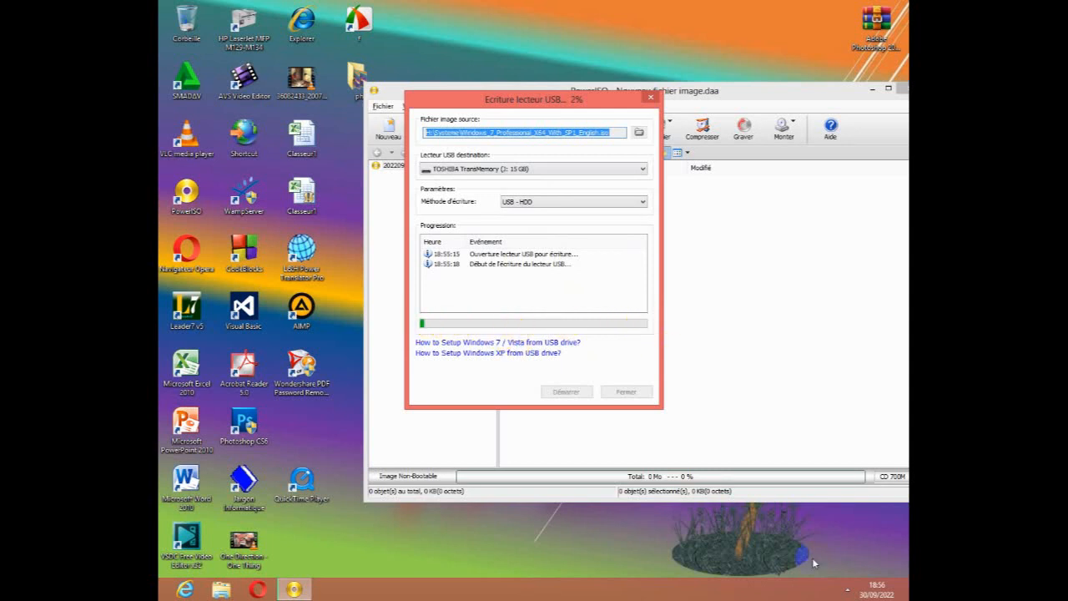
click(847, 594)
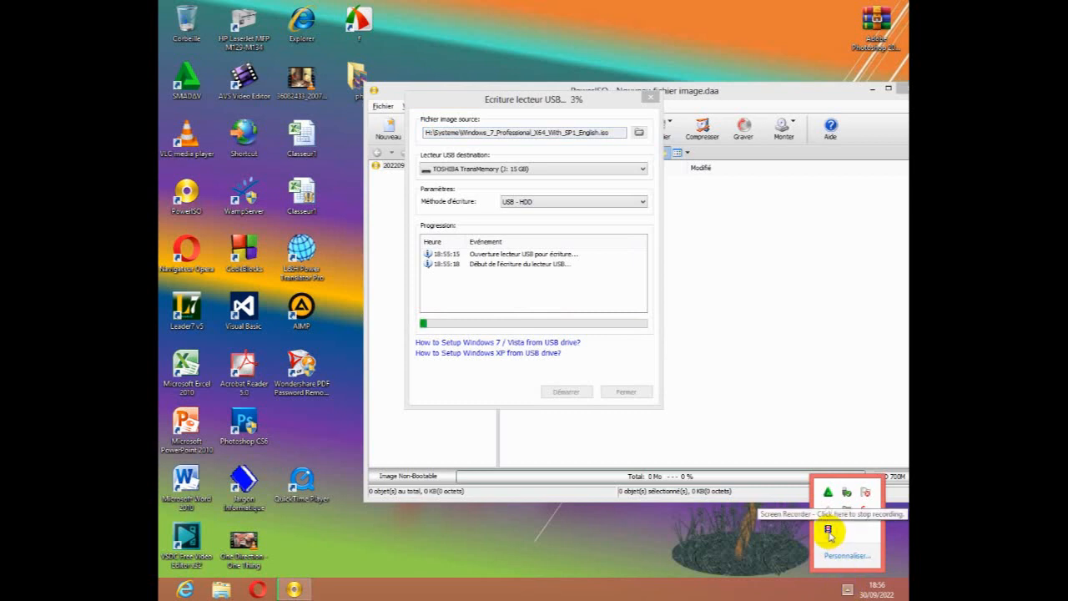
click(828, 532)
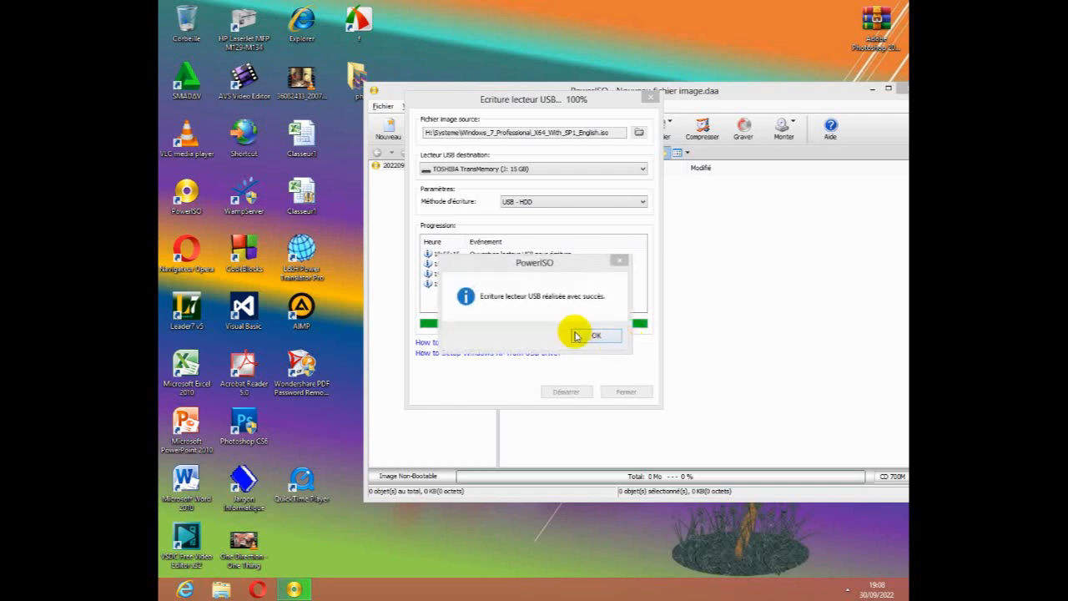
- Dismiss the write completion message and close the bootable USB drive dialog
click(522, 266)
drag(523, 265, 546, 262)
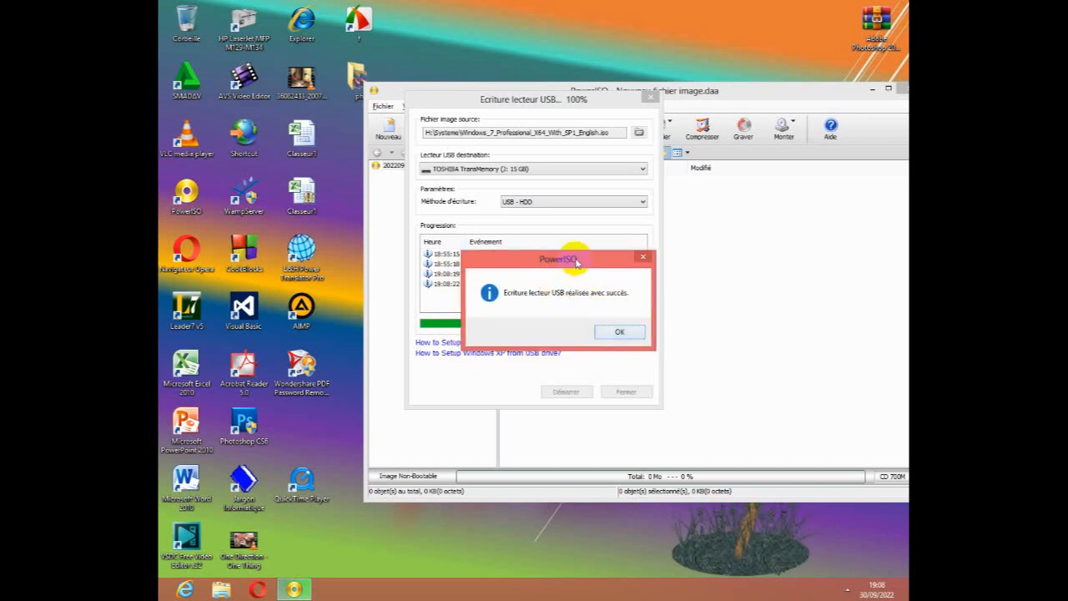
drag(575, 261, 594, 274)
click(633, 349)
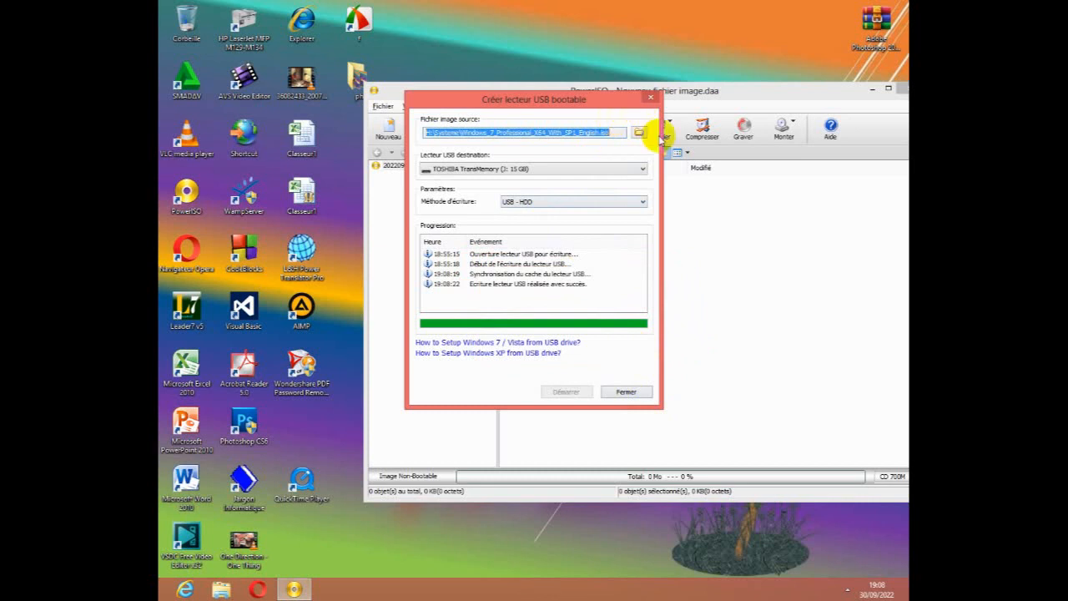
click(626, 391)
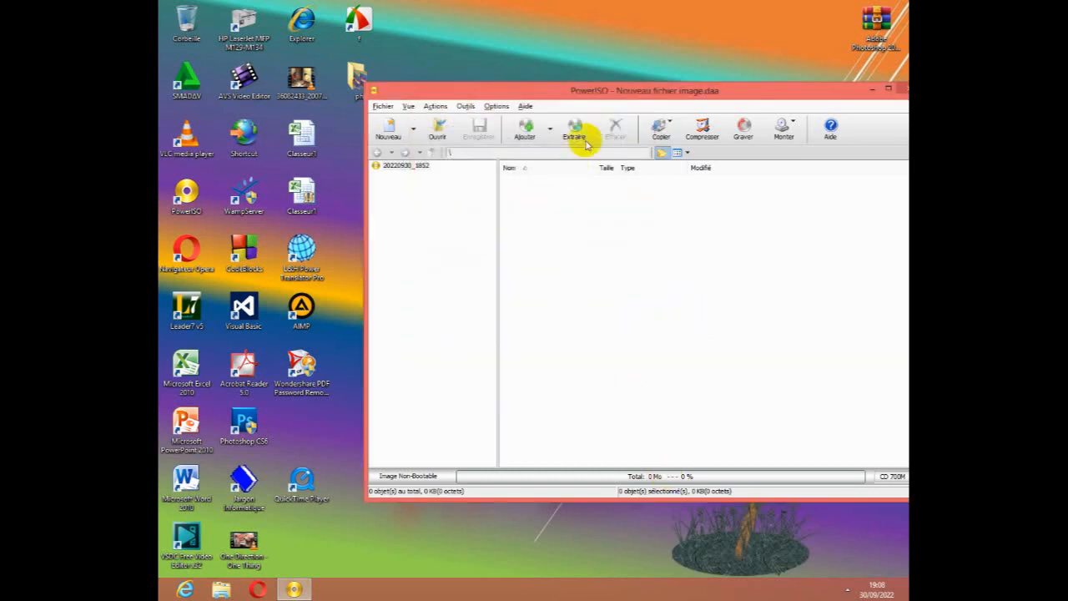
- Close PowerISO and open a File Explorer window
drag(644, 88, 451, 74)
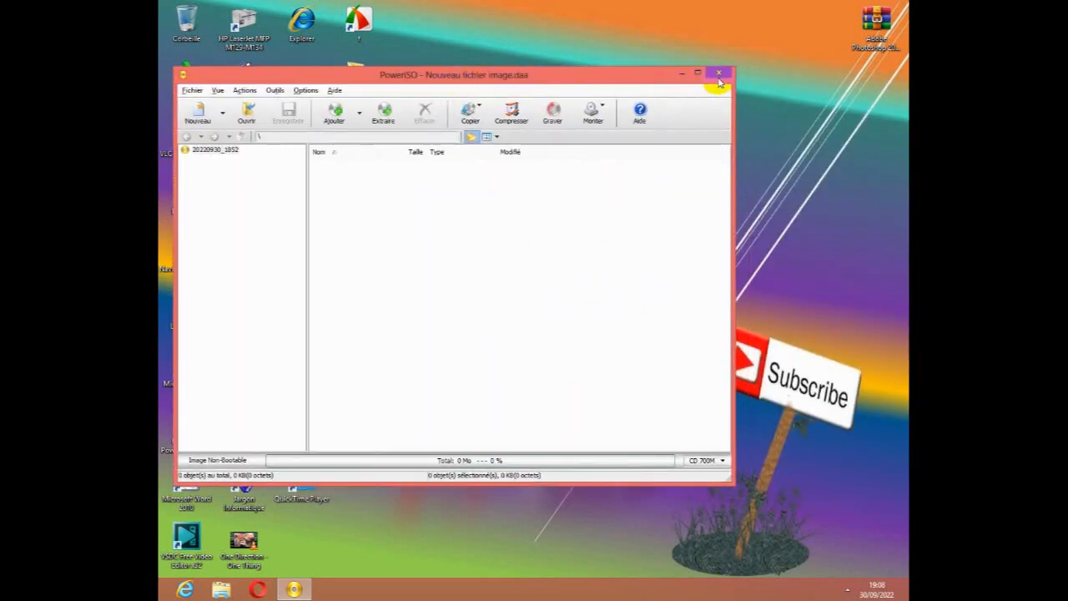
click(717, 75)
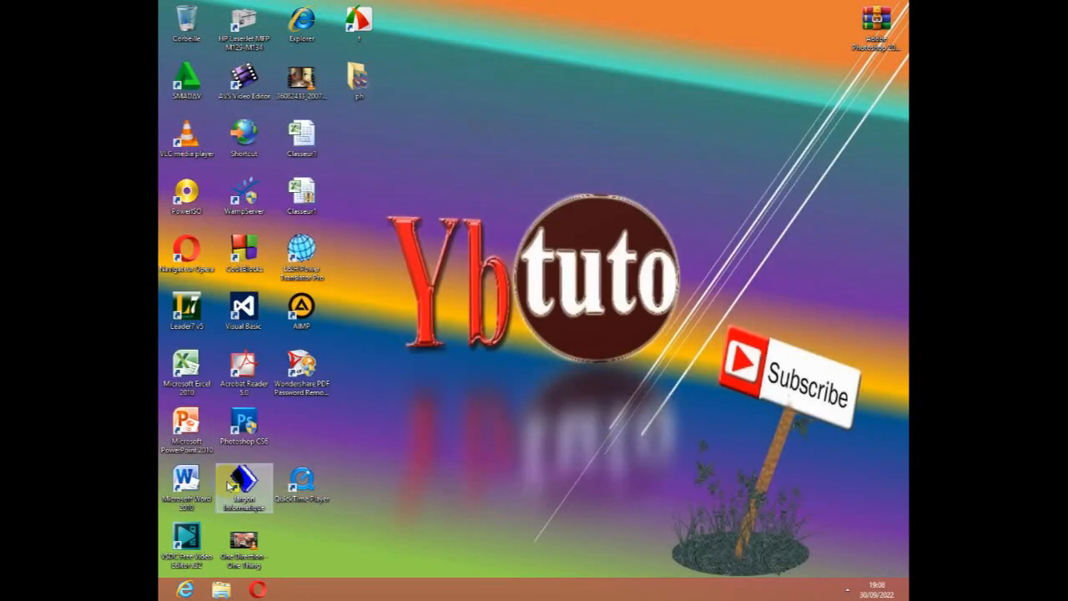
click(231, 590)
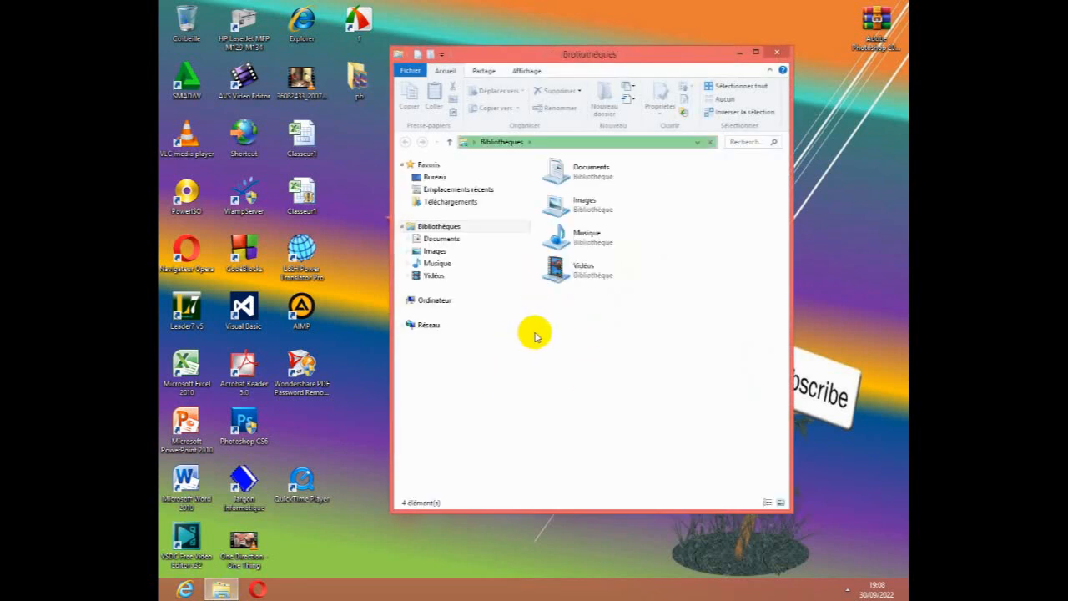
- Examine the files and folders written to the removable drive J: and close the File Explorer window
click(445, 377)
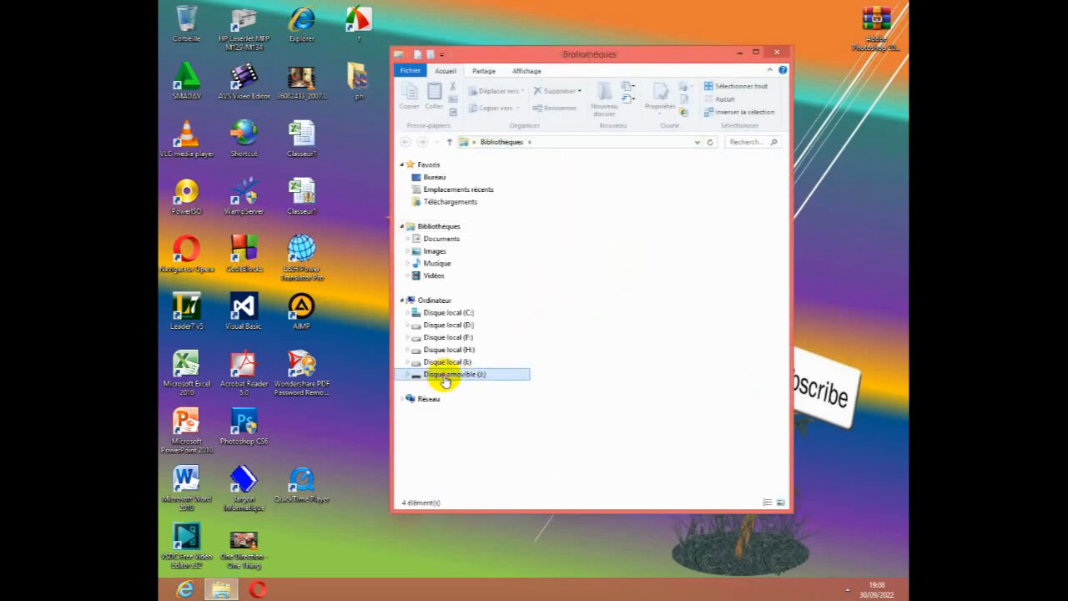
drag(579, 334, 557, 167)
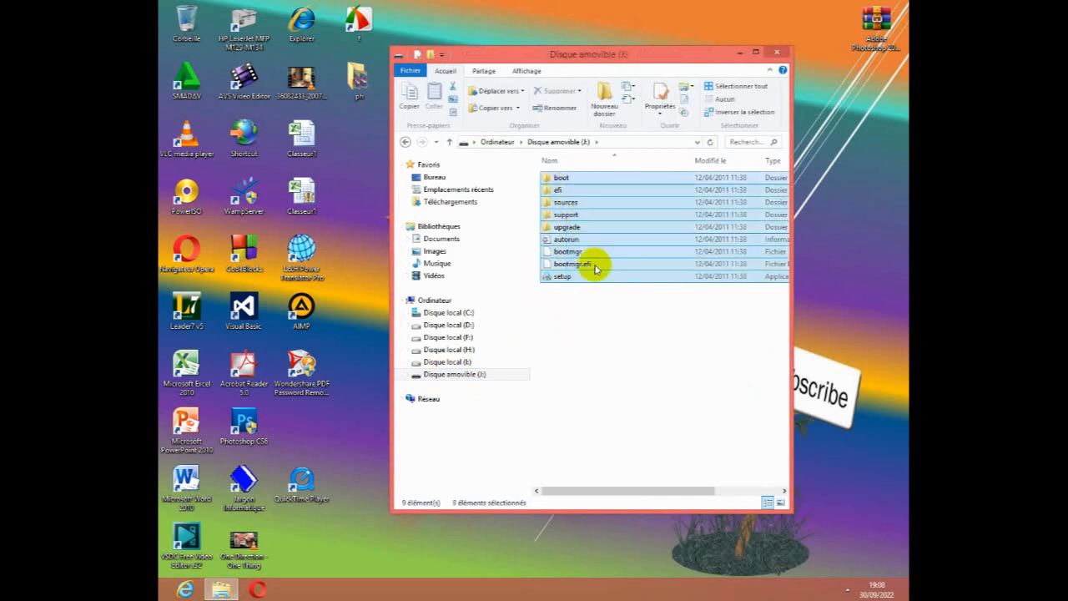
click(574, 329)
drag(577, 327, 557, 170)
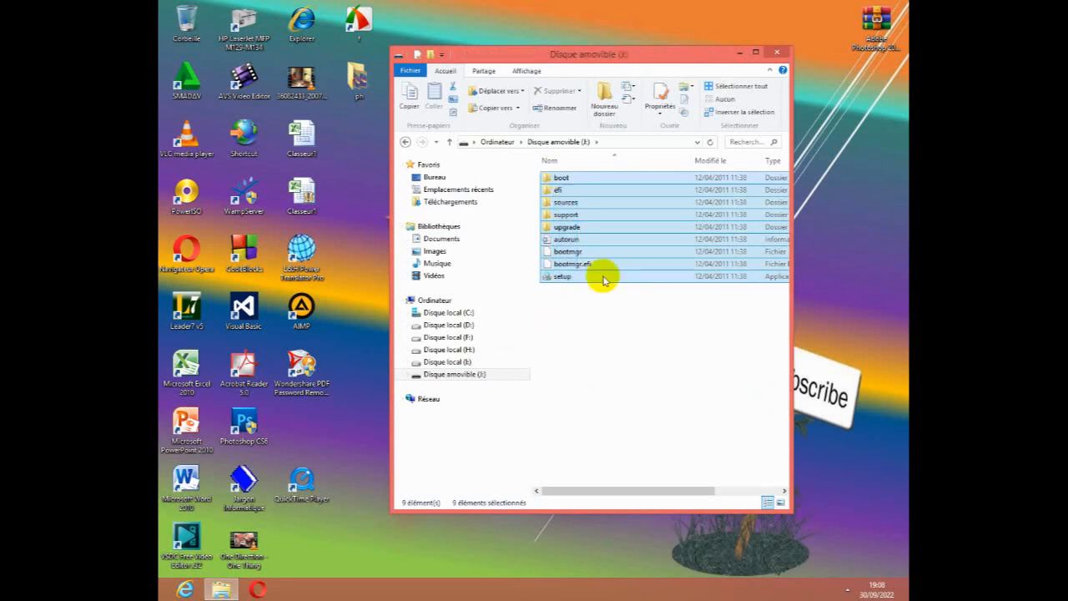
click(609, 352)
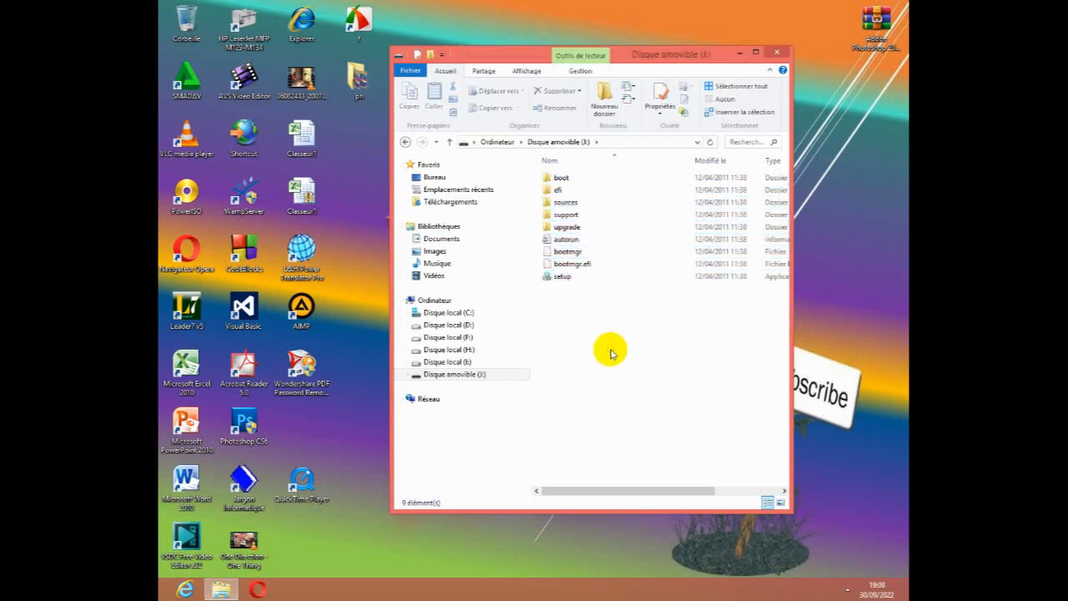
click(776, 52)
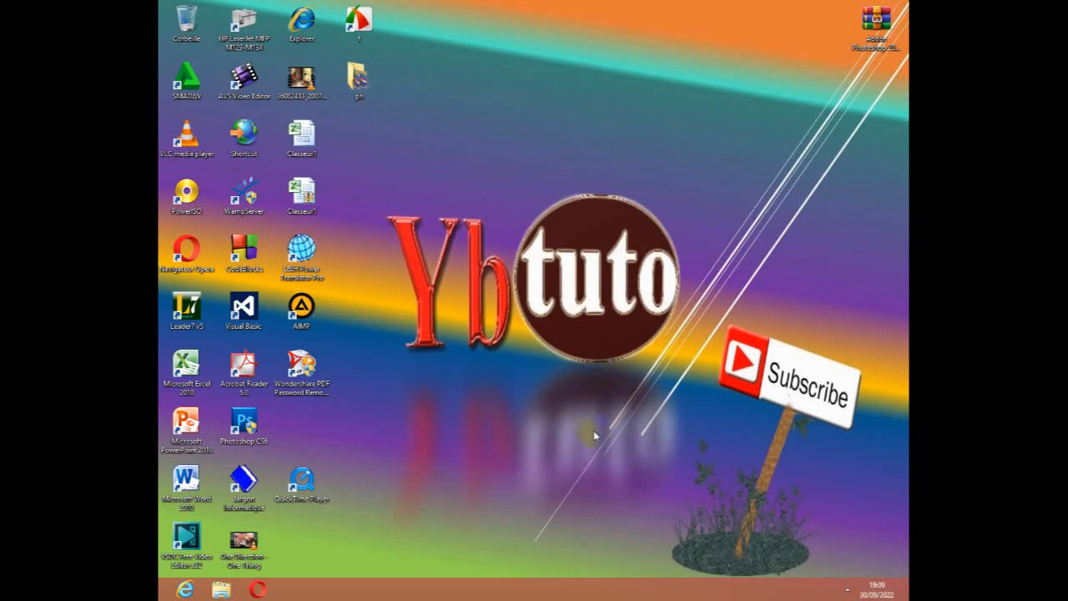
click(848, 590)
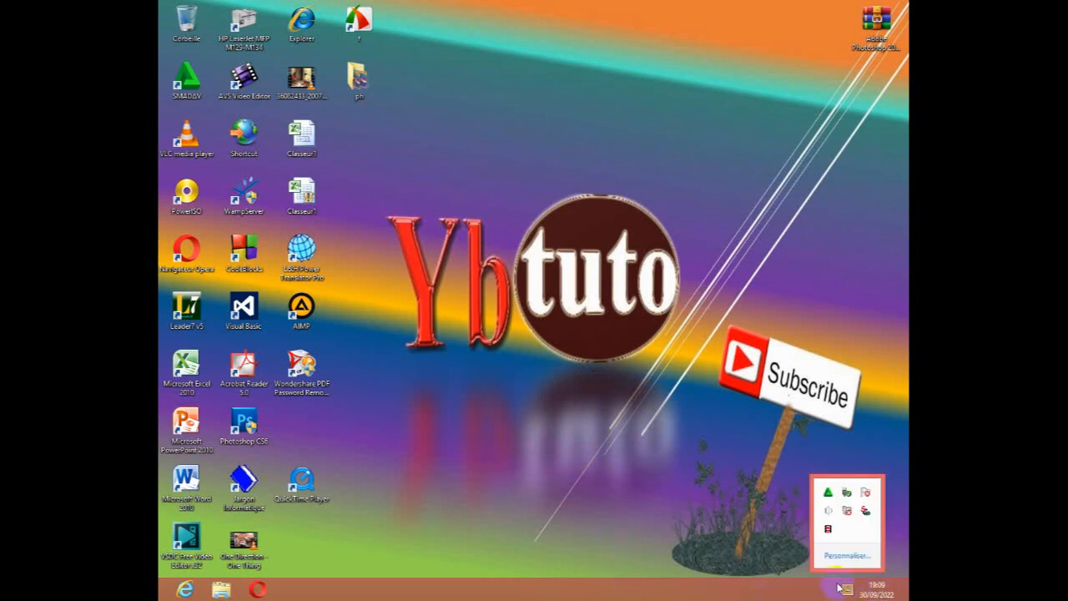